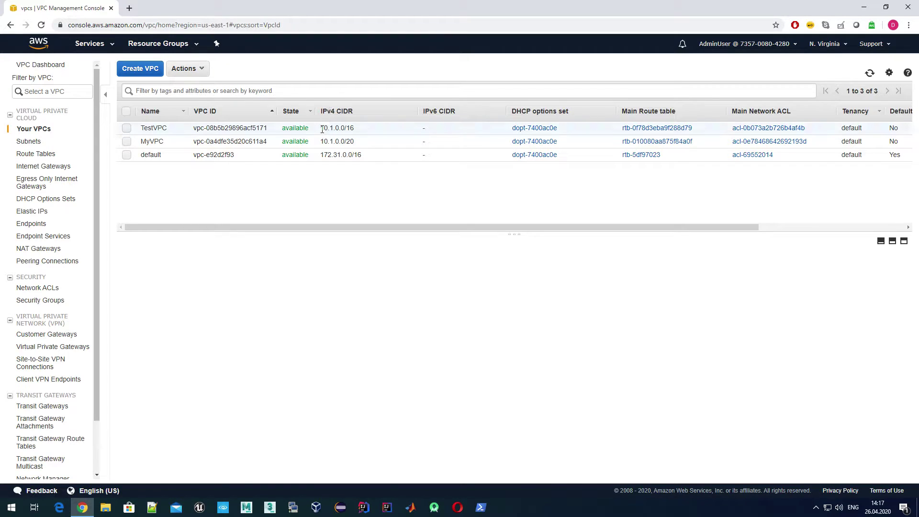
# - Check TestVPC's details, go to the subnets list and start a new subnet with the name tag 1a-subnet
pyautogui.click(349, 127)
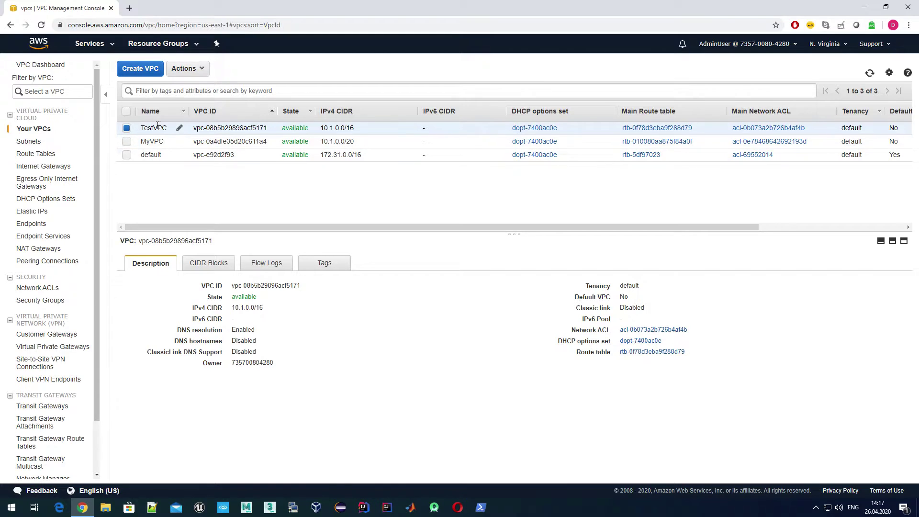
pyautogui.click(36, 145)
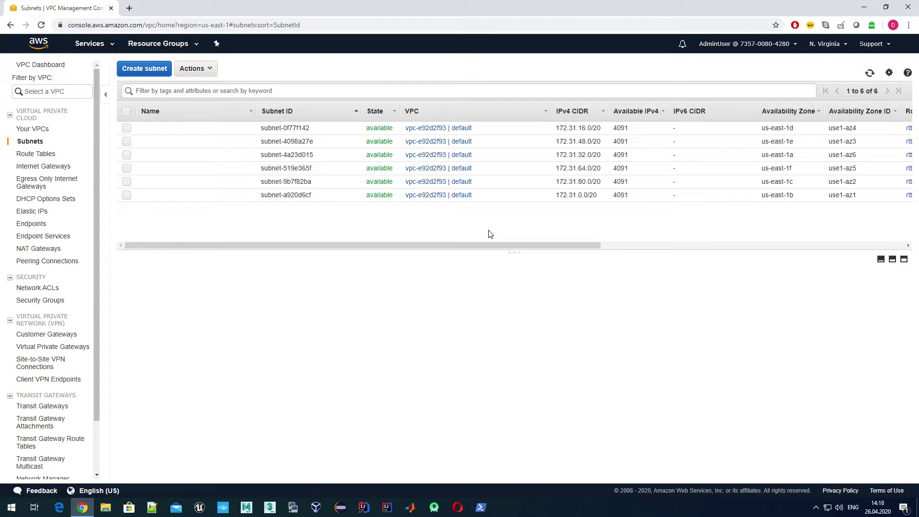
pyautogui.click(140, 70)
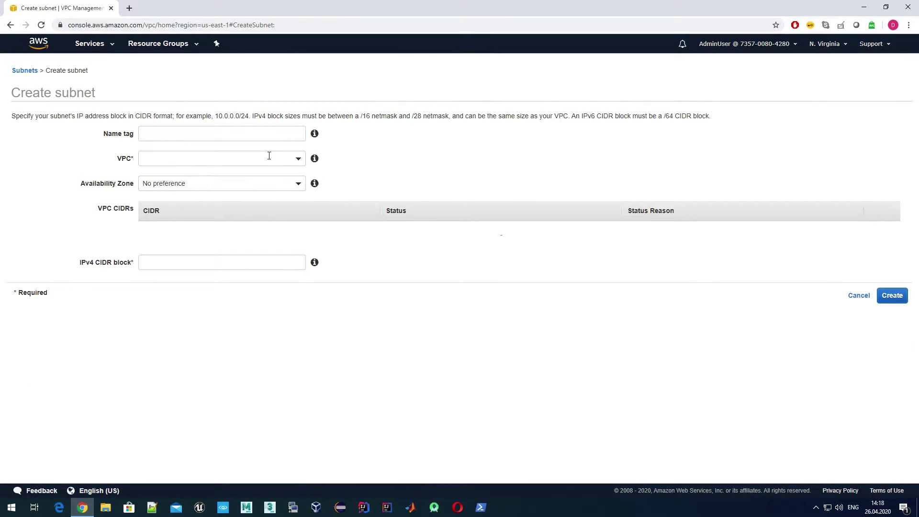
pyautogui.click(262, 135)
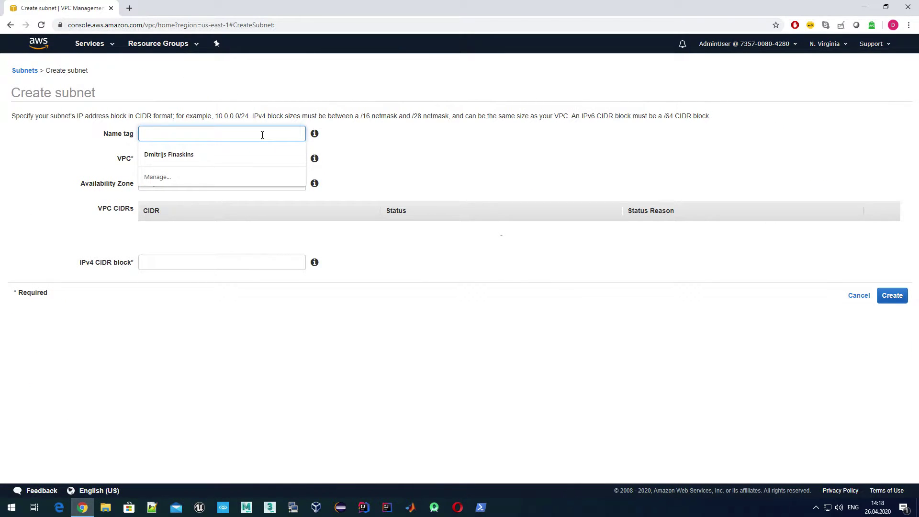
pyautogui.click(43, 146)
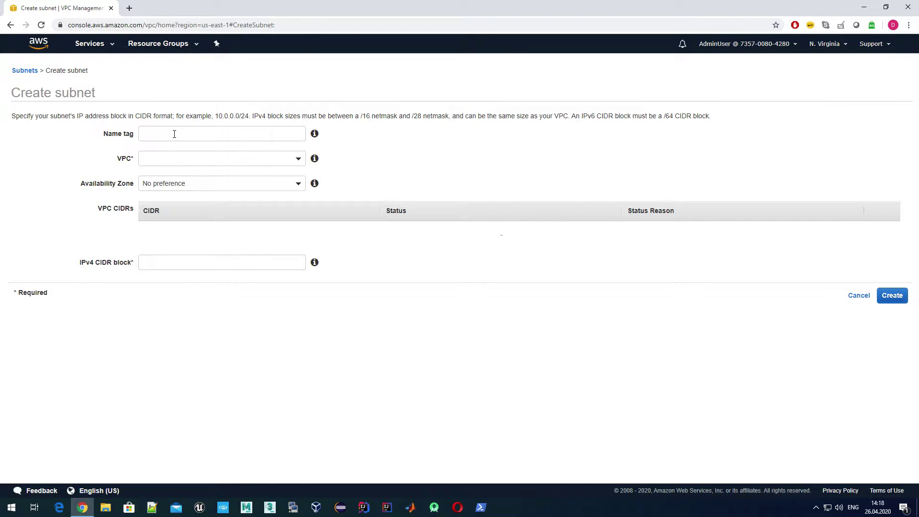
pyautogui.click(174, 133)
pyautogui.click(123, 146)
pyautogui.click(158, 130)
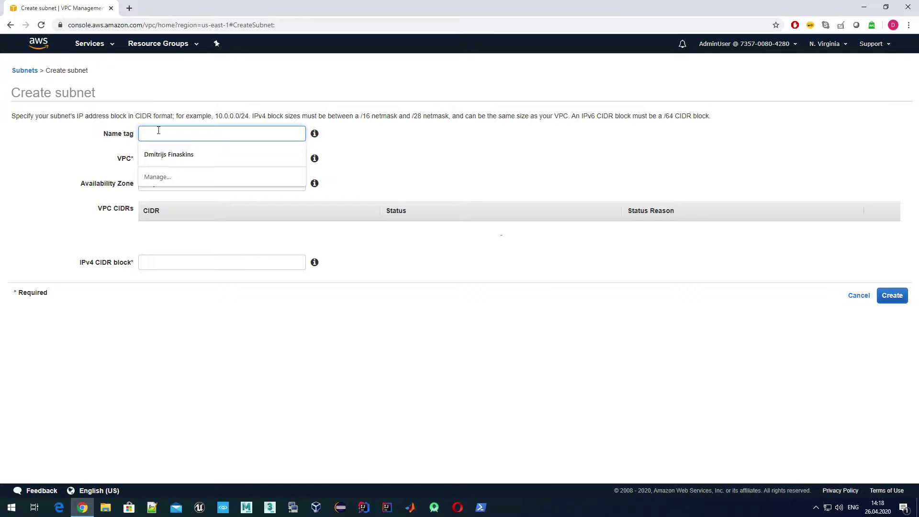
pyautogui.write('1')
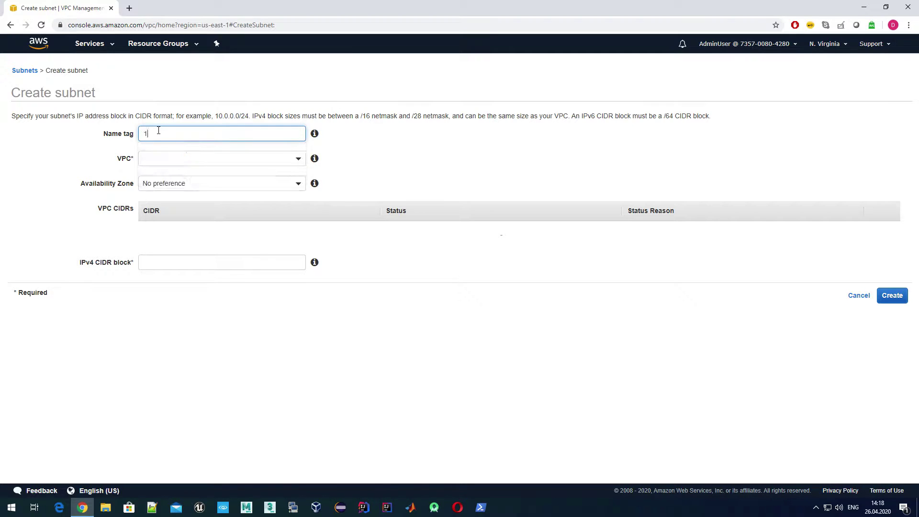
pyautogui.write('a-subnet')
# - Assign the new subnet to TestVPC (vpc-08b5b29896acf5171) and the us-east-1a availability zone
pyautogui.click(180, 162)
pyautogui.click(260, 198)
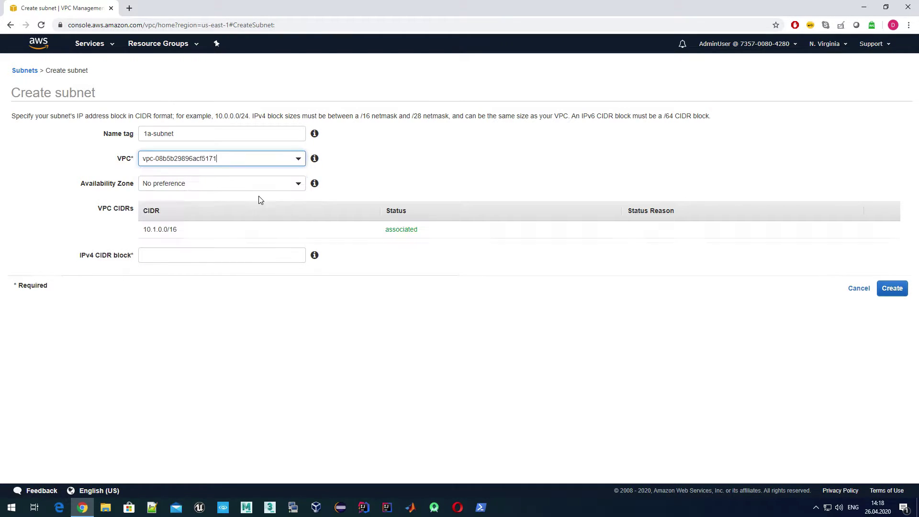
pyautogui.click(165, 183)
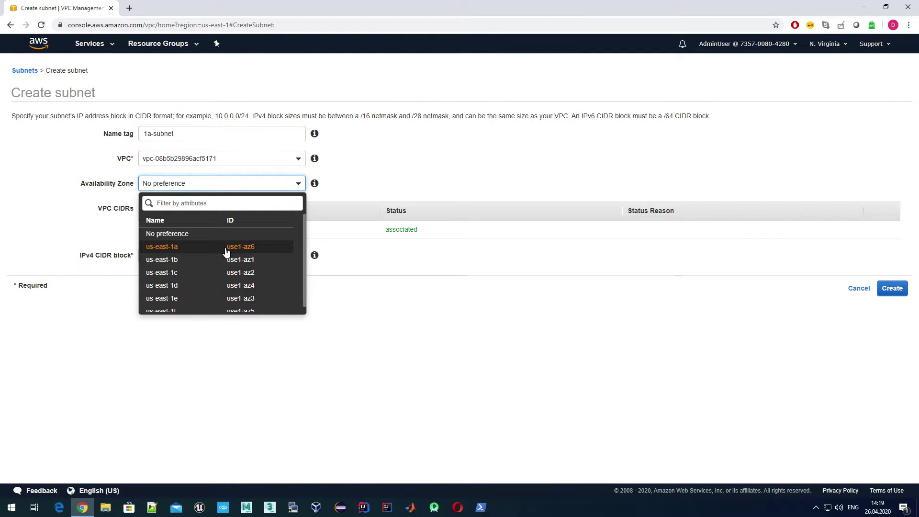
pyautogui.click(174, 252)
# - Enter 10.1.0.0/20 as the IPv4 CIDR block of 1a-subnet
pyautogui.click(147, 254)
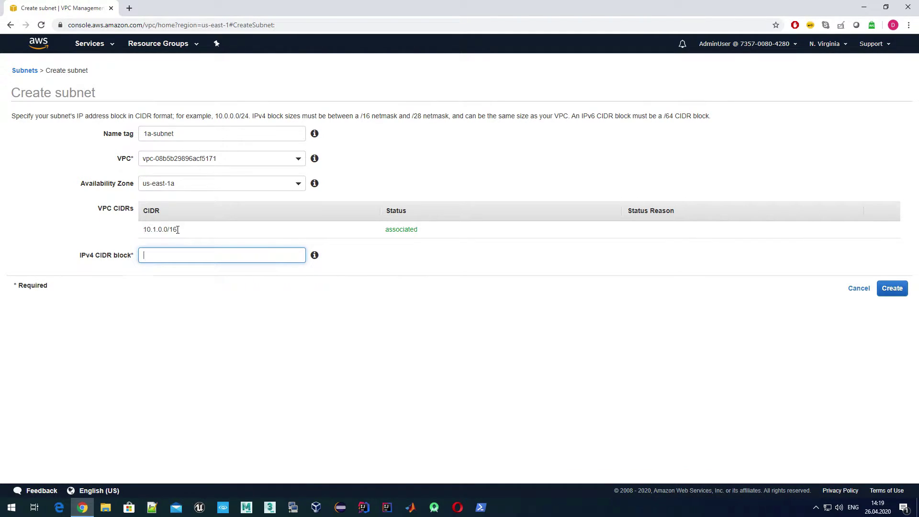
pyautogui.moveTo(146, 231); pyautogui.dragTo(185, 234)
pyautogui.click(158, 261)
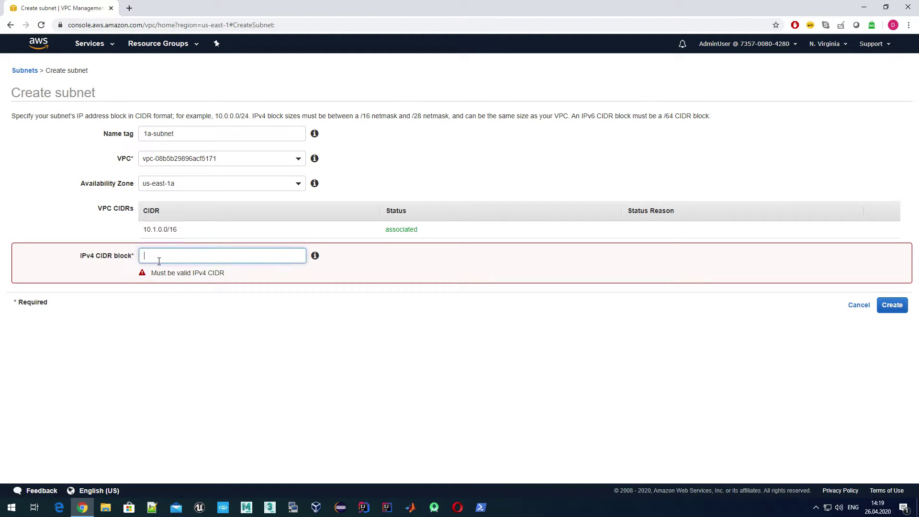
pyautogui.write('10.')
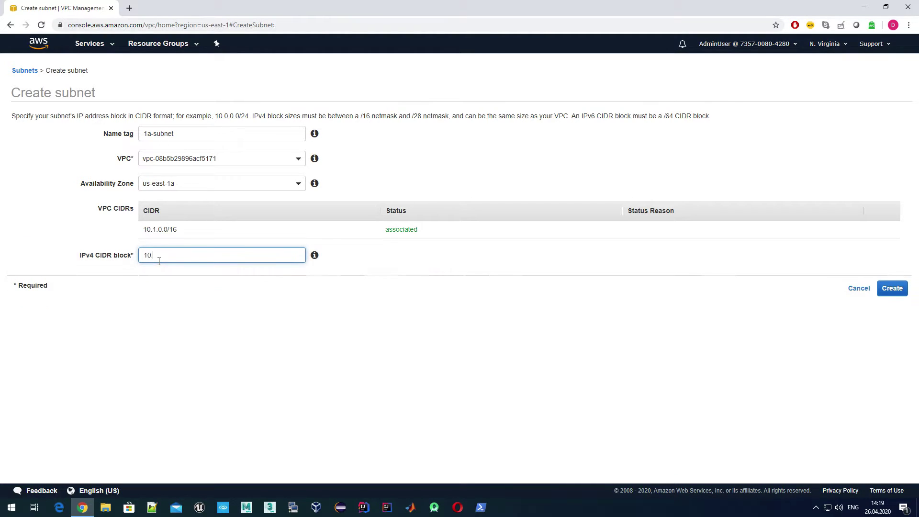
pyautogui.write('1.0.0/20')
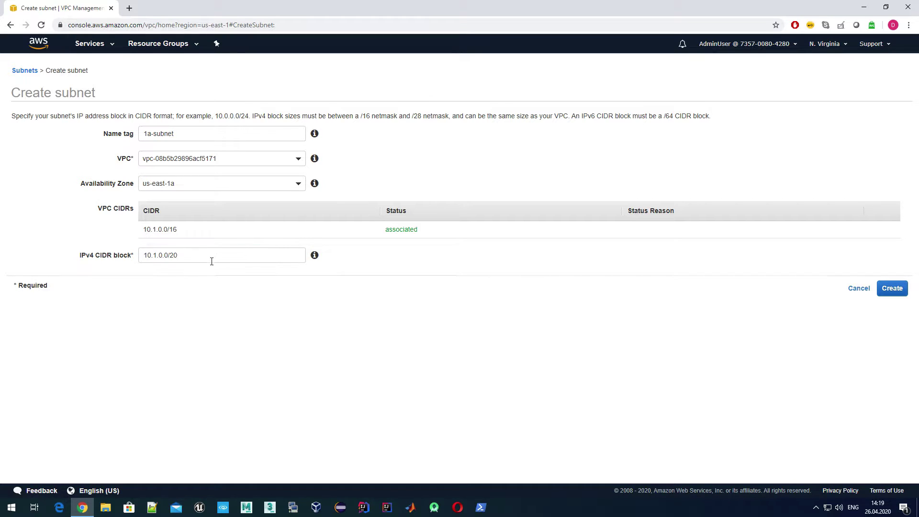
# - Compare the entered subnet CIDR block with the CIDR range of the associated VPC
pyautogui.hotkey('shift', 'Left')
pyautogui.hotkey('shift', 'Left')
pyautogui.hotkey('shift', 'Left')
pyautogui.hotkey('shift', 'Left')
pyautogui.hotkey('shift', 'Left')
pyautogui.hotkey('shift', 'Left')
pyautogui.hotkey('shift', 'Left')
pyautogui.hotkey('shift', 'Left')
pyautogui.hotkey('shift', 'Left')
pyautogui.hotkey('shift', 'Left')
pyautogui.hotkey('shift', 'Left')
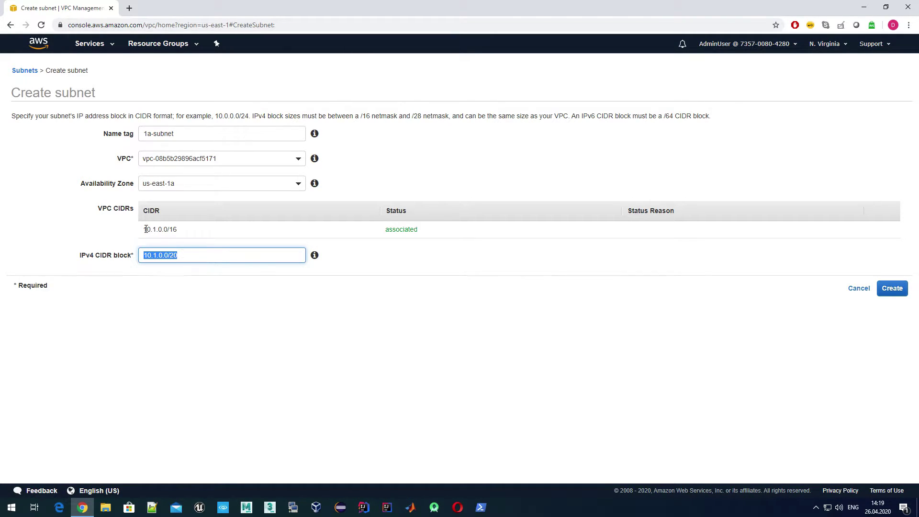
pyautogui.moveTo(146, 229); pyautogui.dragTo(183, 230)
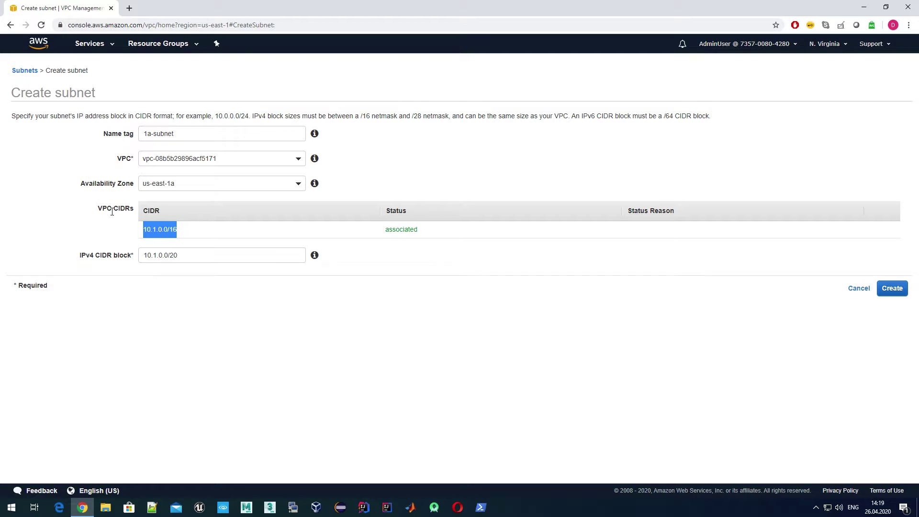
pyautogui.click(185, 233)
pyautogui.click(181, 256)
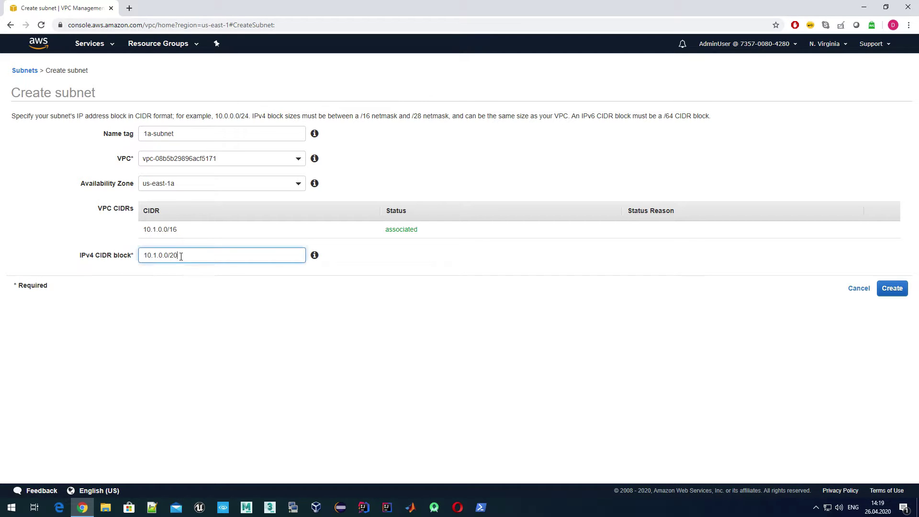
pyautogui.moveTo(140, 255); pyautogui.dragTo(197, 254)
pyautogui.click(154, 254)
pyautogui.click(197, 255)
# - Create 1a-subnet and check its VPC, availability zone and details in the subnets list
pyautogui.click(890, 289)
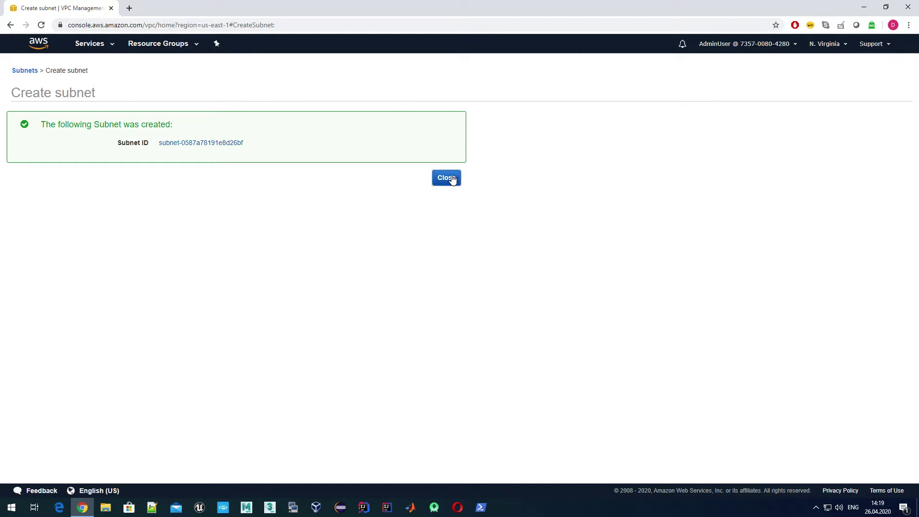
pyautogui.click(452, 180)
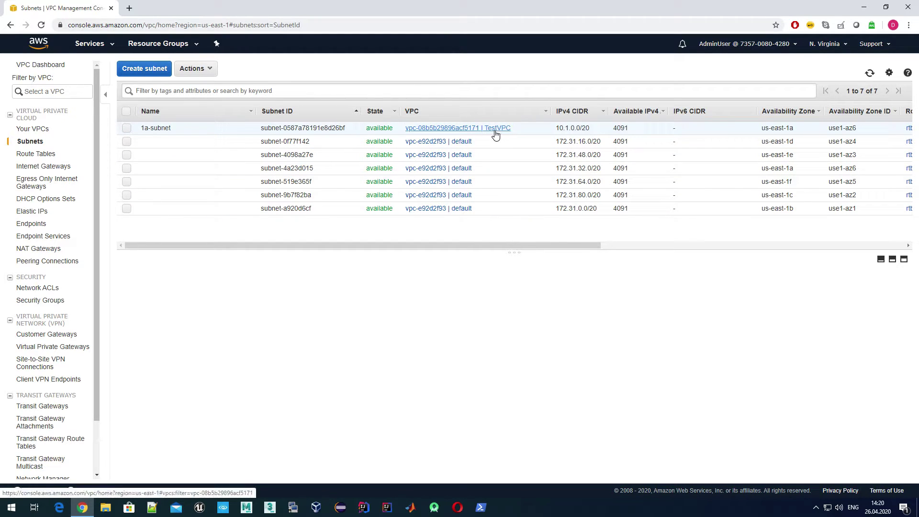
pyautogui.moveTo(569, 250); pyautogui.dragTo(581, 249)
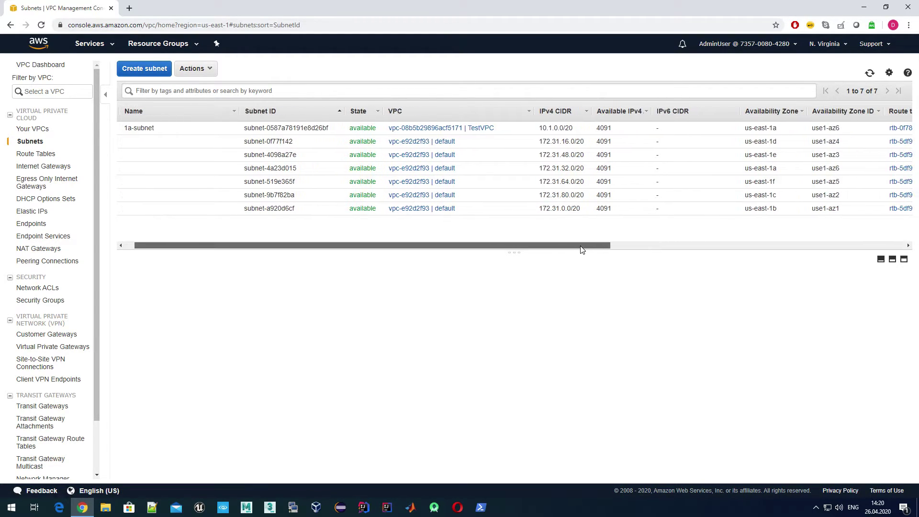
pyautogui.click(775, 128)
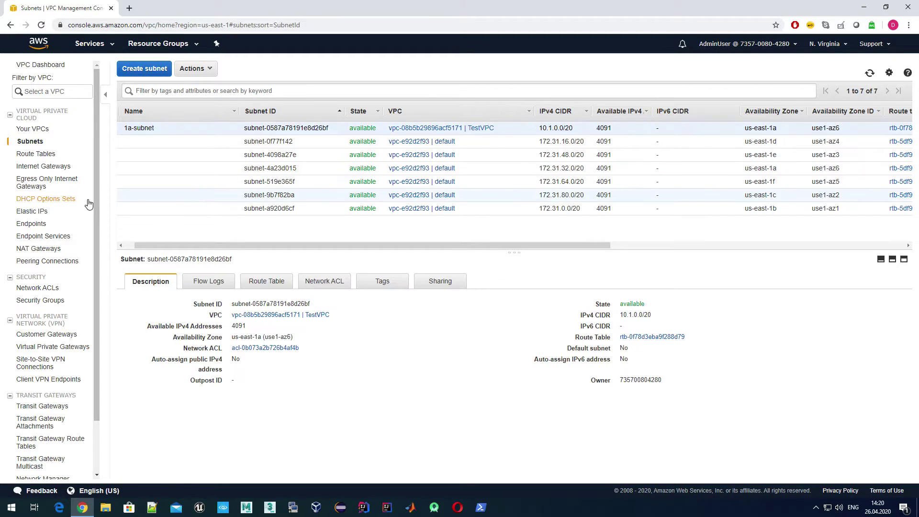
pyautogui.moveTo(250, 245); pyautogui.dragTo(240, 245)
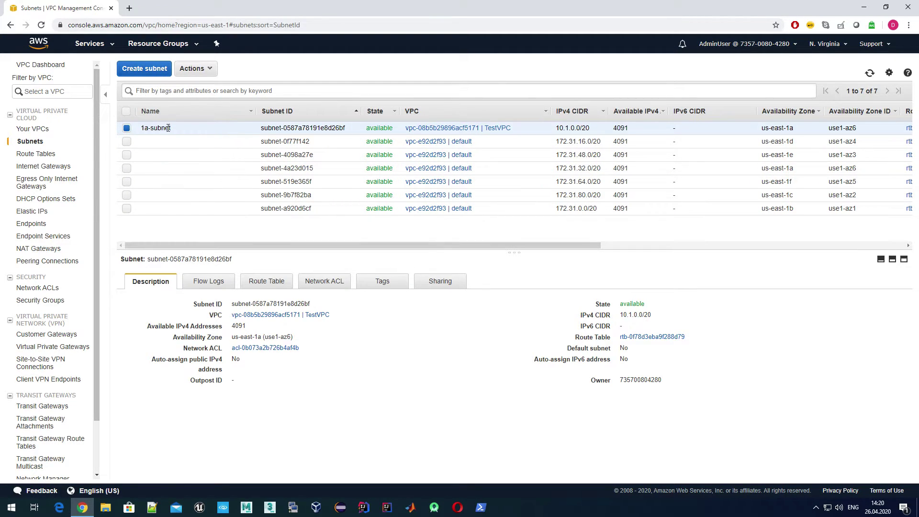
pyautogui.click(126, 128)
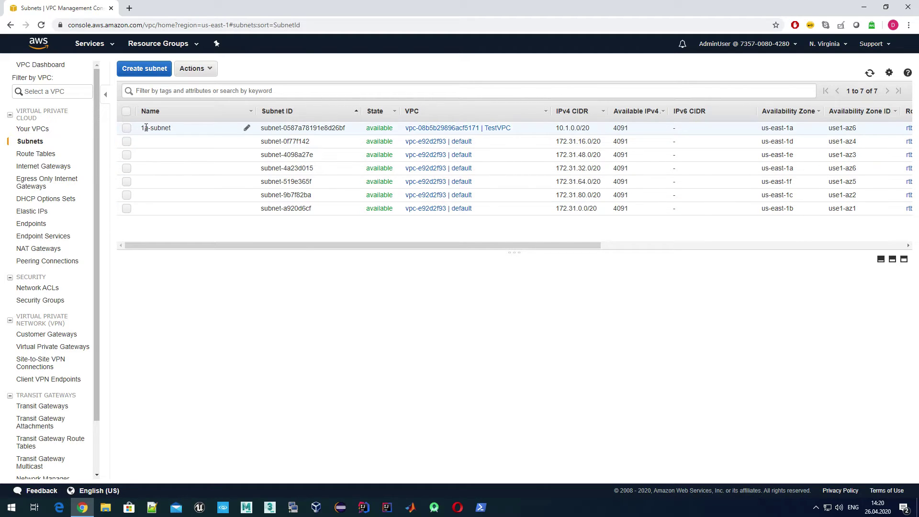
# - Start a new subnet with the name tag 1b-subnet in TestVPC (vpc-08b5b29896acf5171) and the us-east-1b availability zone
pyautogui.click(156, 69)
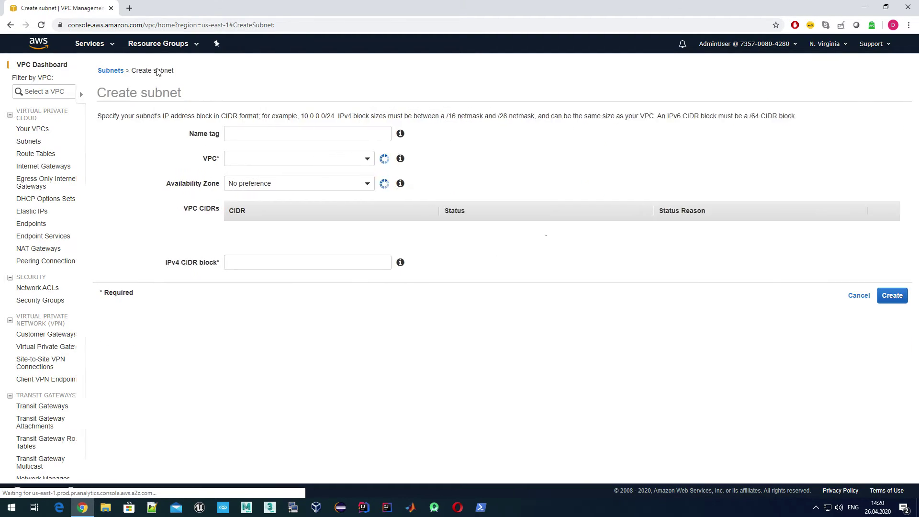
pyautogui.click(223, 134)
pyautogui.write('1b-subnet')
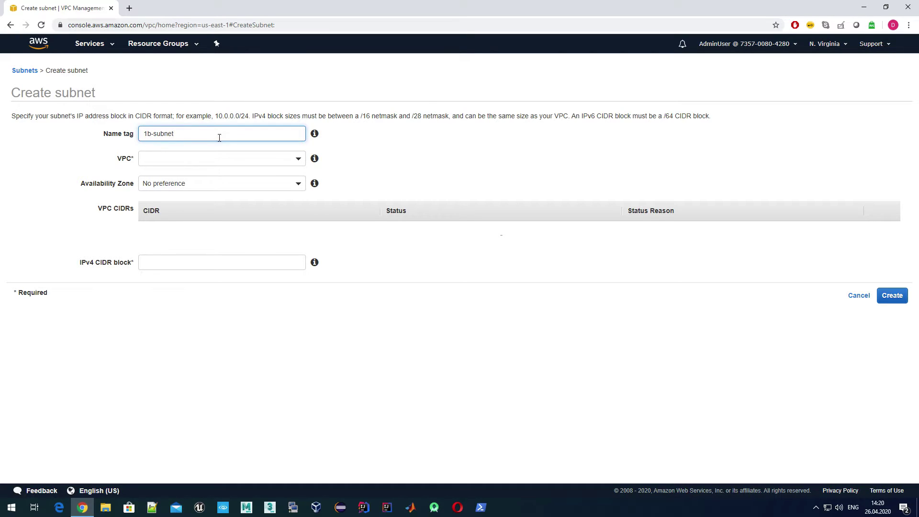
pyautogui.click(170, 159)
pyautogui.click(253, 196)
pyautogui.click(206, 183)
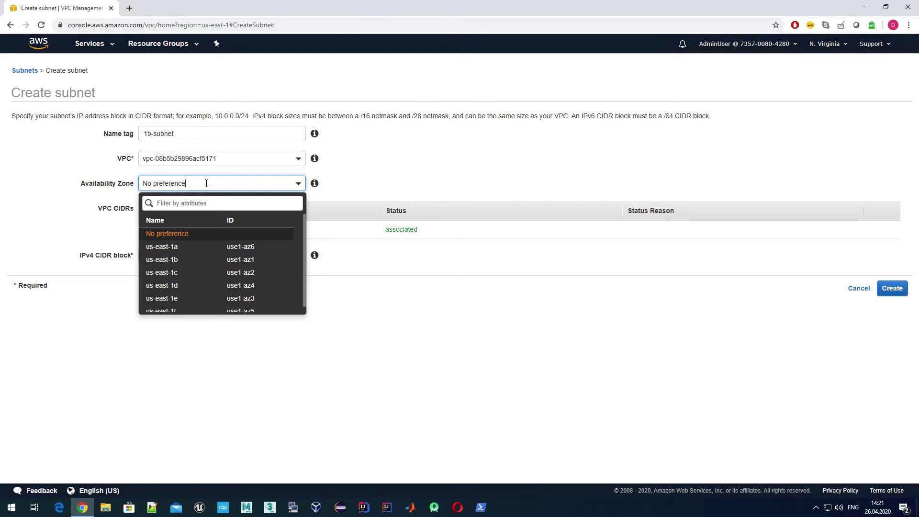
pyautogui.click(165, 261)
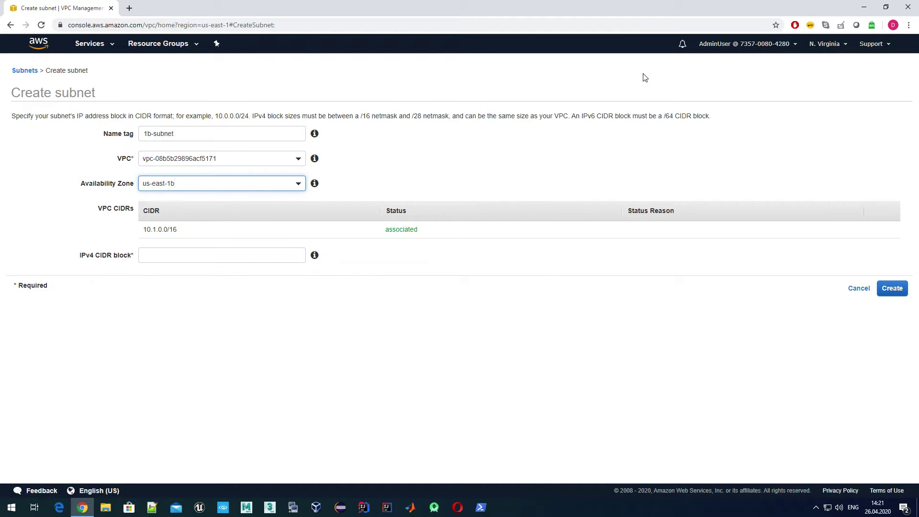
# - Set the IPv4 CIDR block of 1b-subnet to 10.1.16.0/20 and create the subnet
pyautogui.click(189, 254)
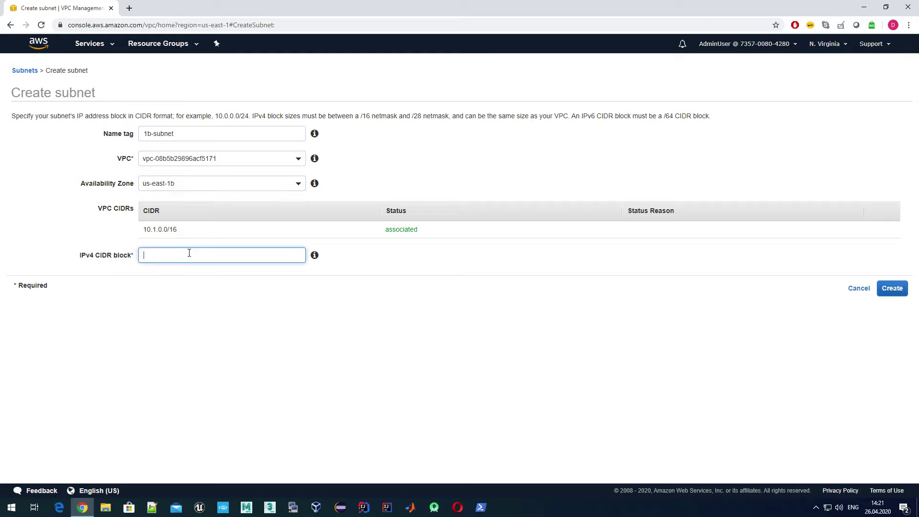
pyautogui.write('10.1.0')
pyautogui.press('BackSpace')
pyautogui.write('16.0/20')
pyautogui.click(891, 289)
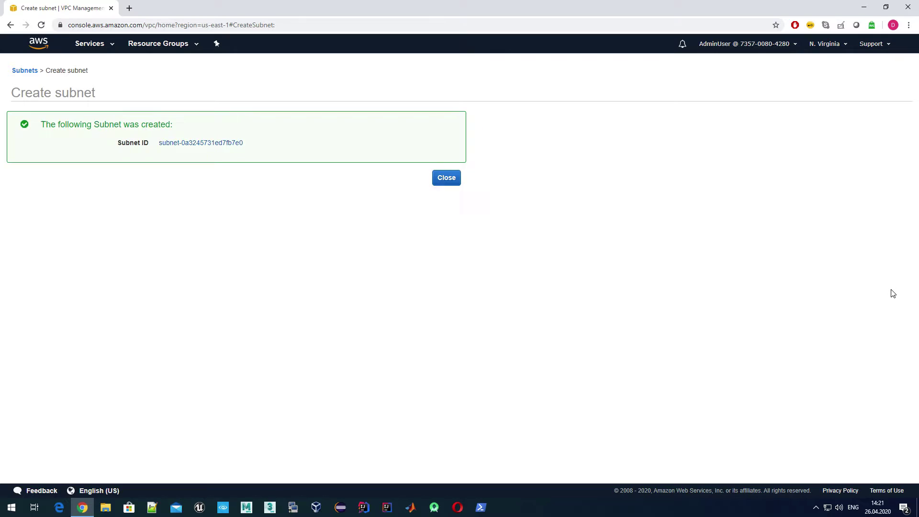
pyautogui.click(438, 184)
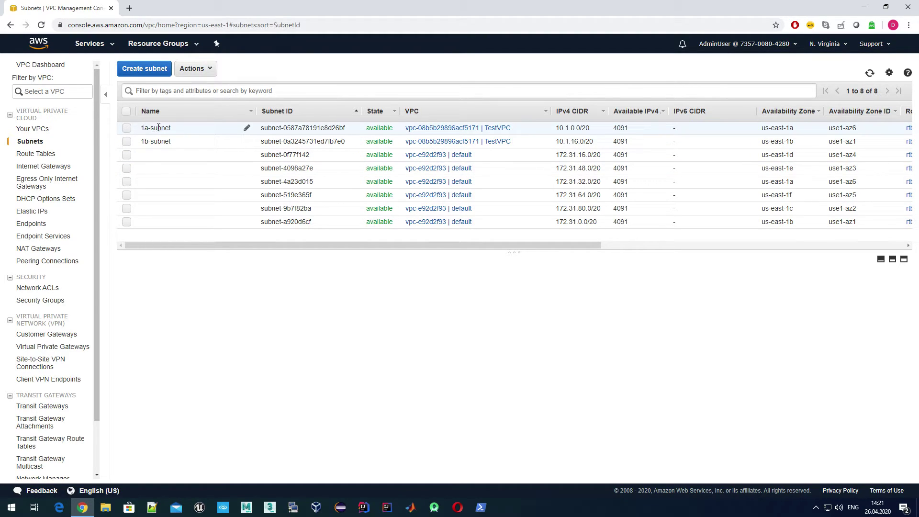
# - Examine the available IPv4 addresses and the public IPv4 auto-assign setting in the description of 1a-subnet
pyautogui.click(126, 128)
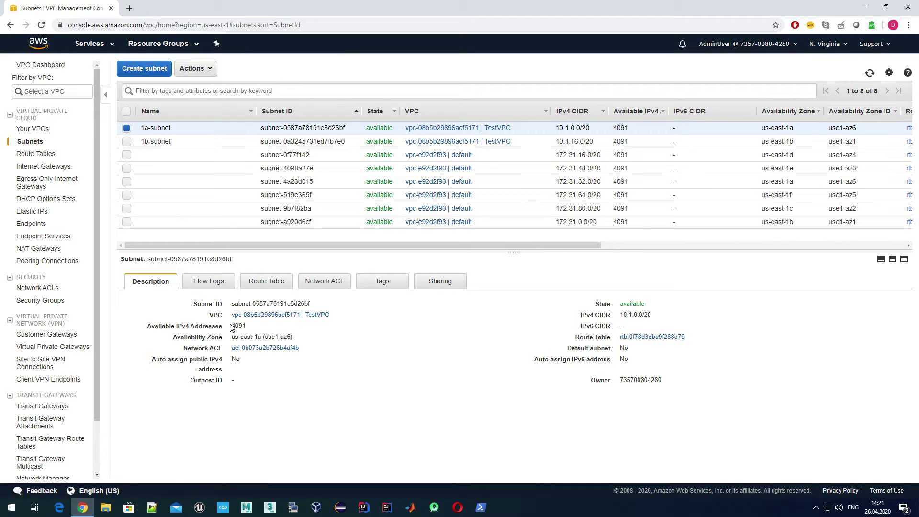
pyautogui.moveTo(231, 327); pyautogui.dragTo(248, 328)
pyautogui.doubleClick(213, 358)
pyautogui.click(241, 376)
# - Examine the destination and target of the route in the route table of 1a-subnet
pyautogui.click(279, 285)
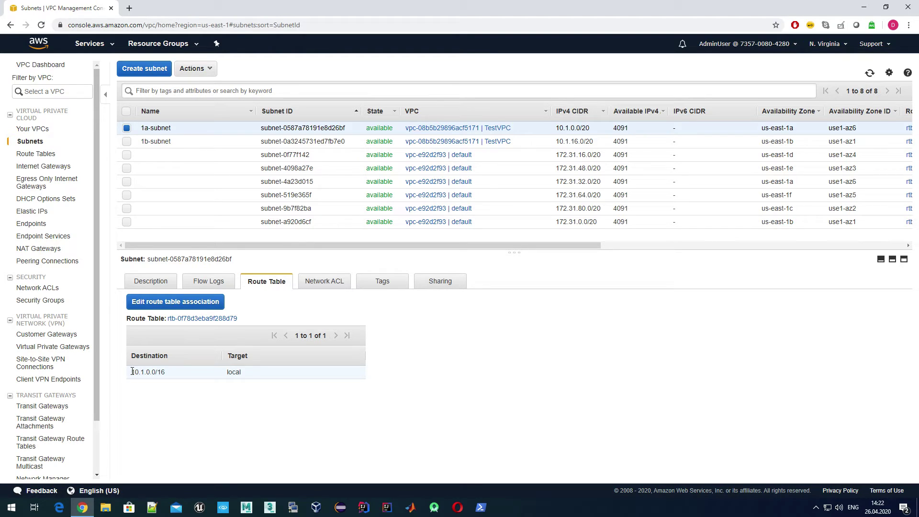
pyautogui.moveTo(130, 371); pyautogui.dragTo(256, 376)
pyautogui.click(197, 393)
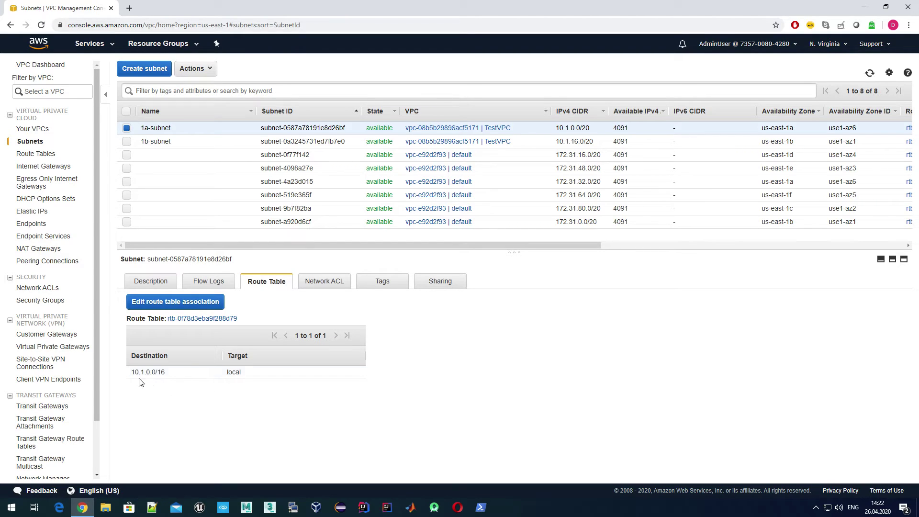
pyautogui.moveTo(132, 373); pyautogui.dragTo(167, 374)
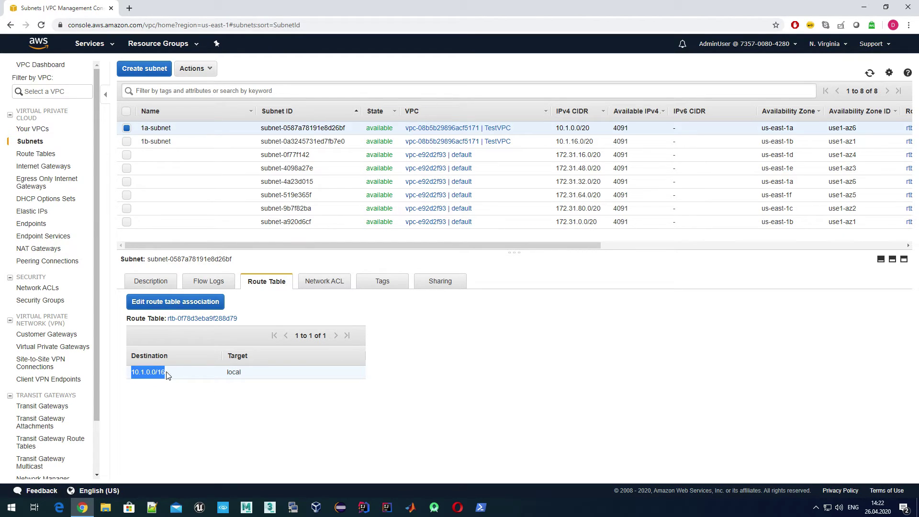
pyautogui.doubleClick(234, 372)
pyautogui.click(231, 391)
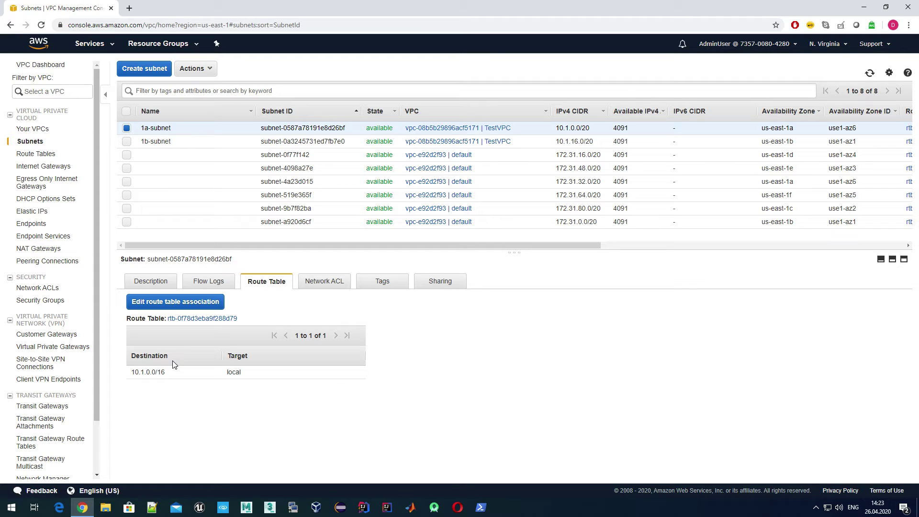
pyautogui.moveTo(131, 373); pyautogui.dragTo(252, 371)
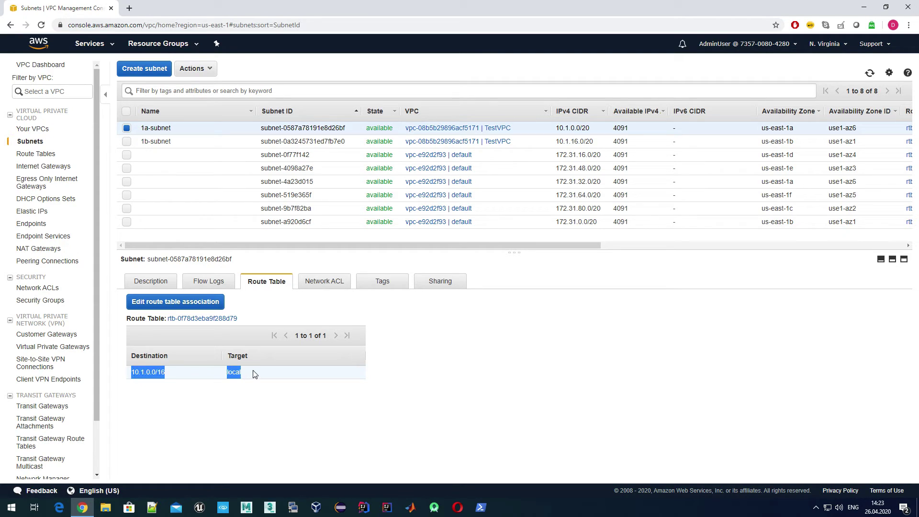
pyautogui.click(233, 391)
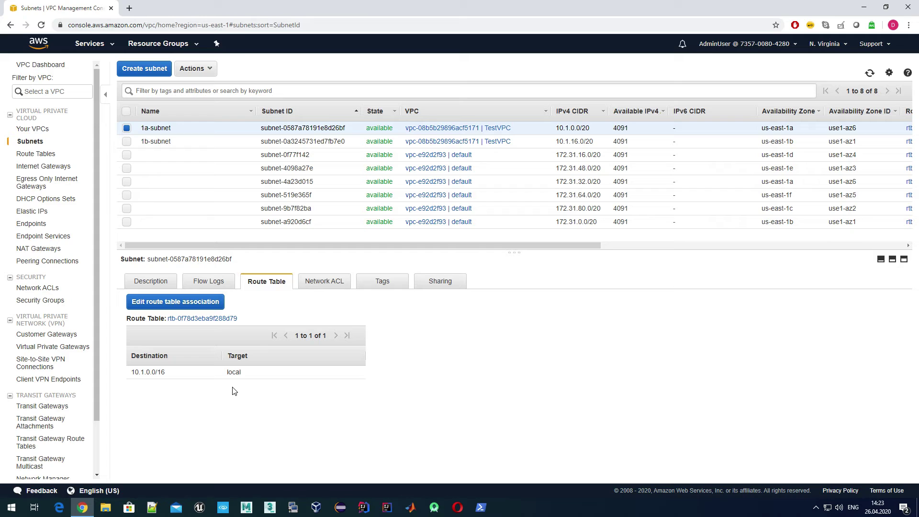
pyautogui.moveTo(242, 372); pyautogui.dragTo(258, 389)
pyautogui.click(216, 389)
pyautogui.click(261, 392)
# - Review the inbound and outbound rules of the network ACL associated with 1a-subnet
pyautogui.click(324, 286)
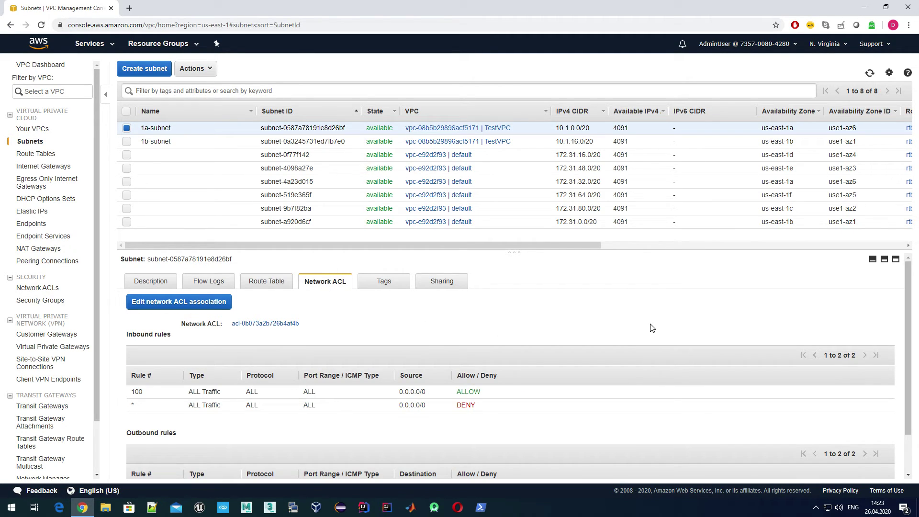
pyautogui.scroll(-1, 650, 328)
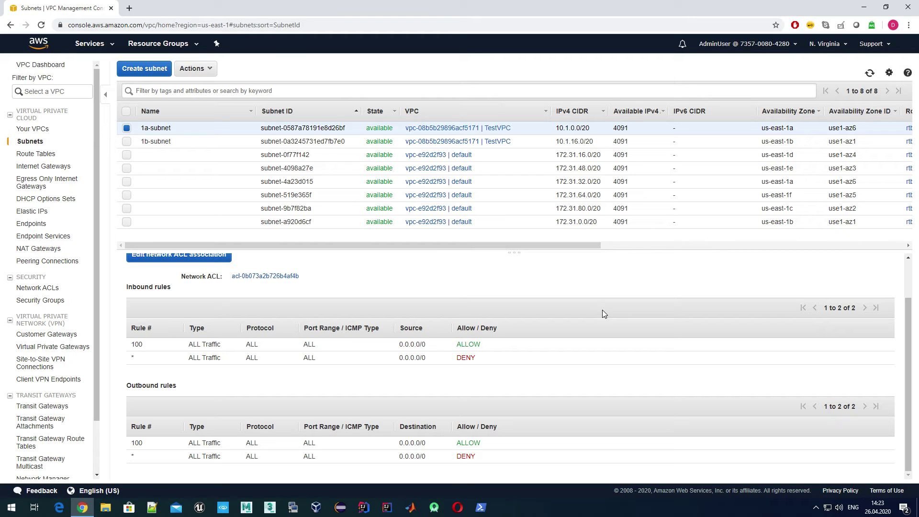
pyautogui.moveTo(123, 291); pyautogui.dragTo(184, 292)
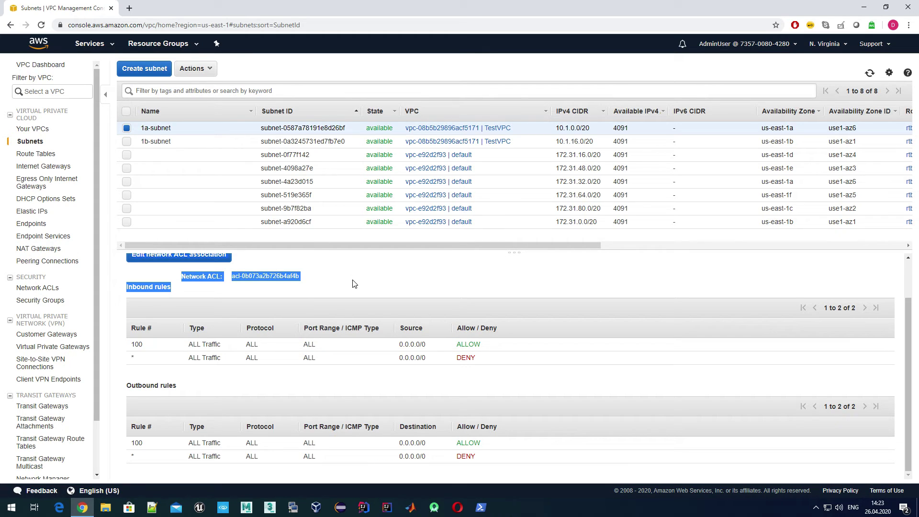
pyautogui.scroll(1, 351, 285)
pyautogui.click(418, 312)
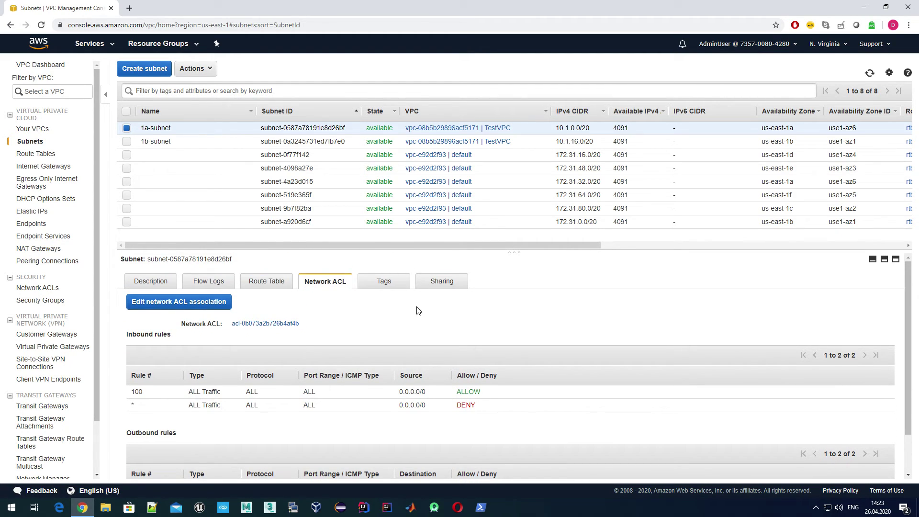